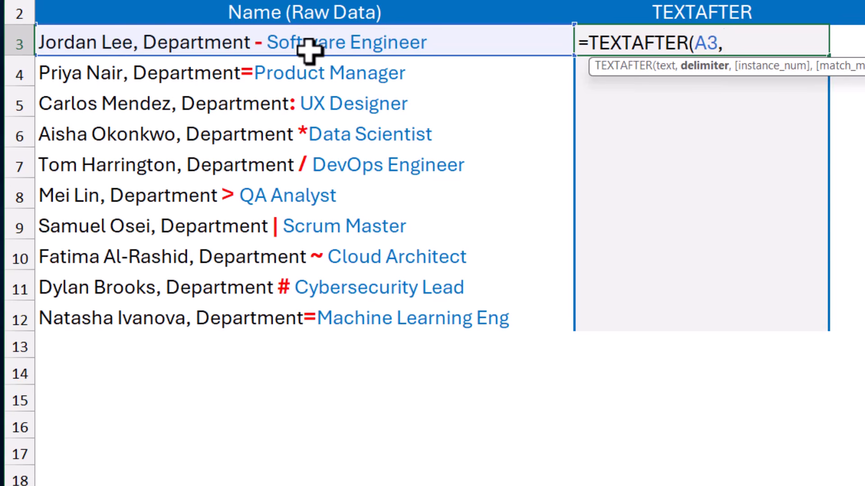
Step: Complete B3's TEXTAFTER formula on A3 with delimiter "Department", and nest it in a second TEXTAFTER with delimiters {"-","=",":","*","/",">","|","~","#"}
text("Department"))
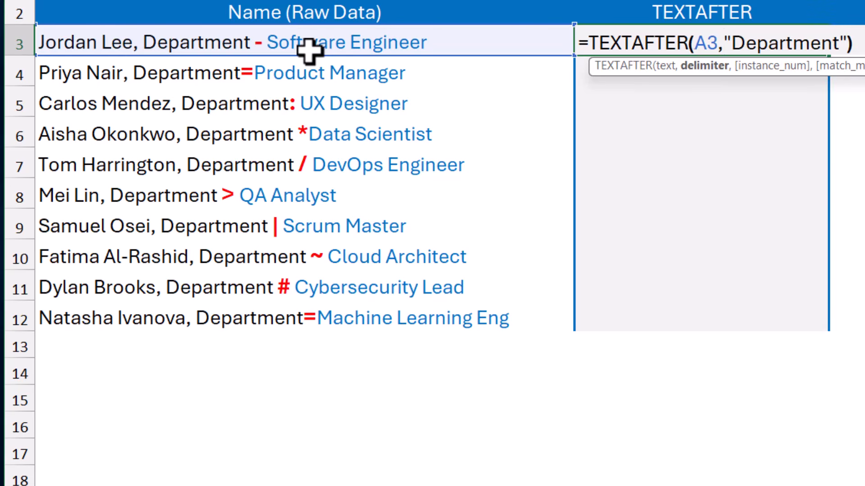
key(ctrl+Return)
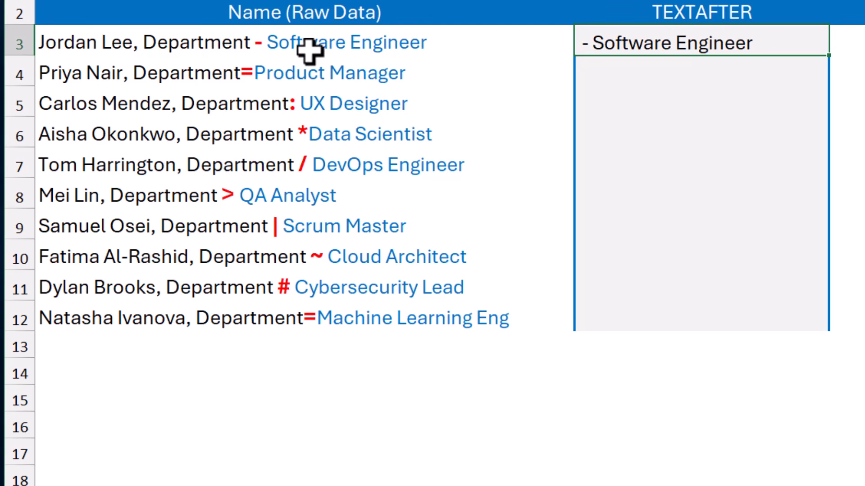
double_click(724, 45)
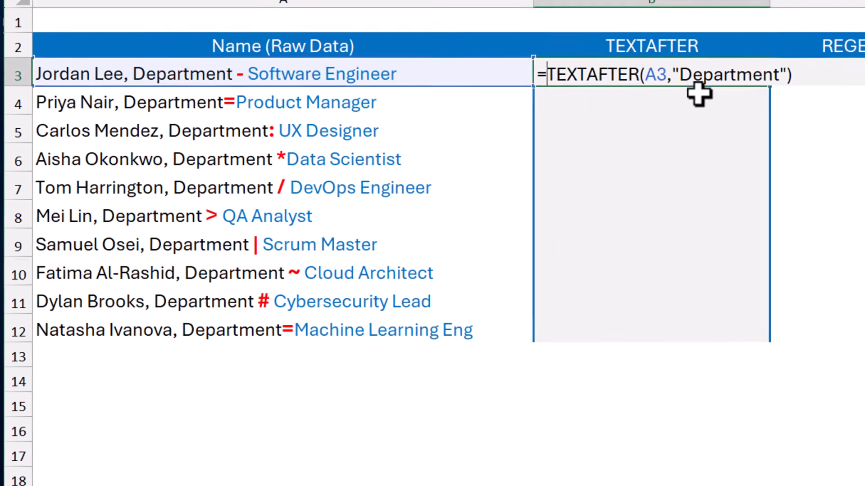
text(TEXTAFTER()
click(809, 116)
text(,)
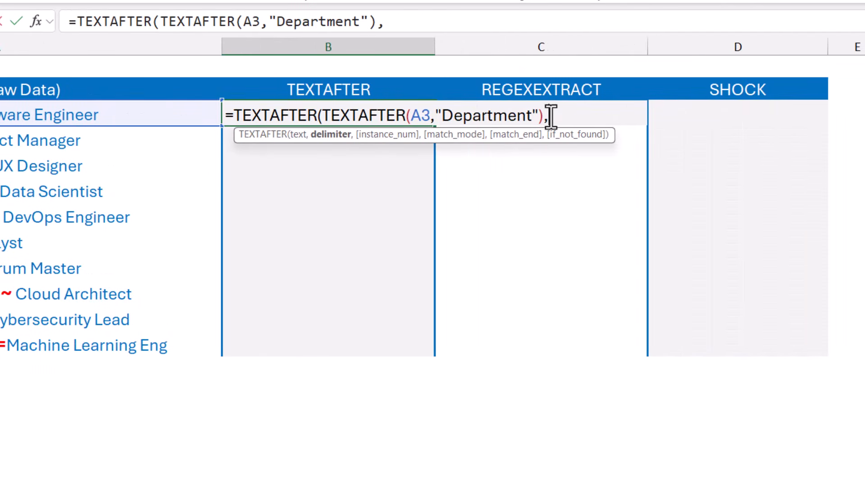
text({"-","=",":","*","/",">","|","~","#"})
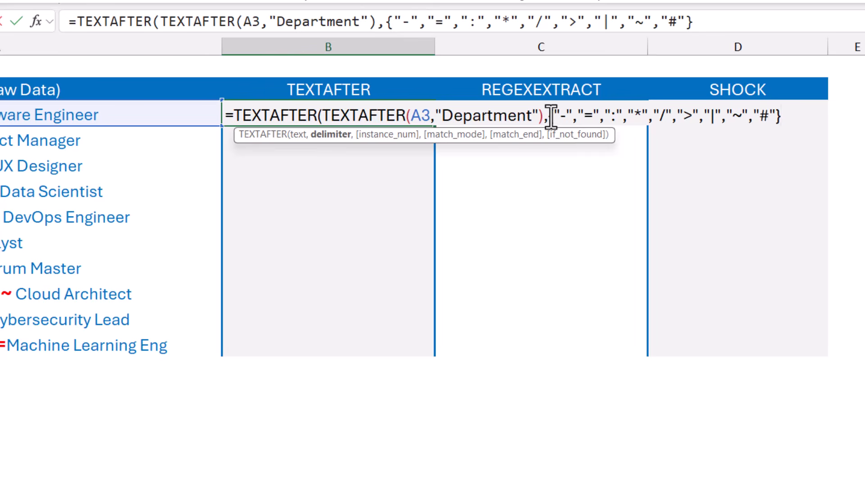
text())
key(Return)
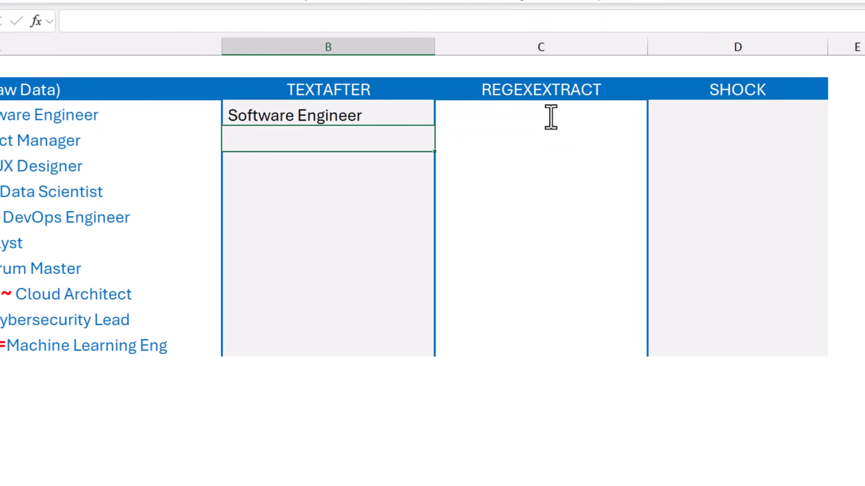
Step: Wrap the nested TEXTAFTER formula in B3 in a TRIM function to strip extra spaces
click(289, 119)
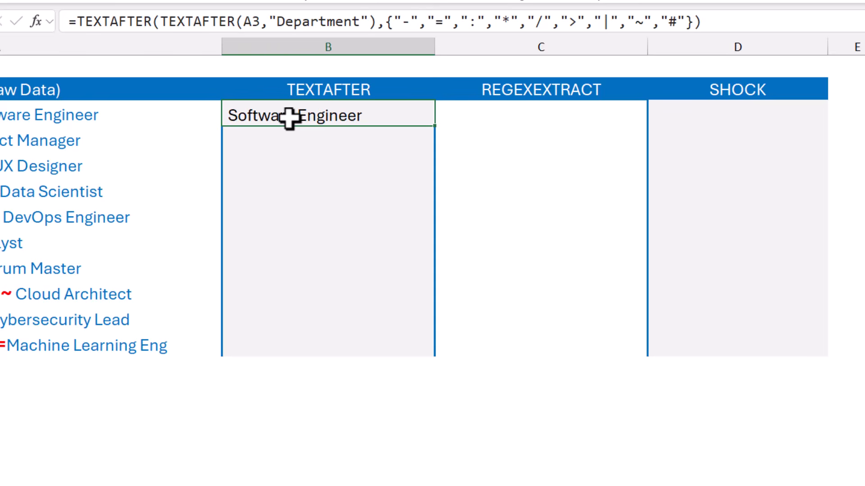
double_click(264, 118)
click(236, 118)
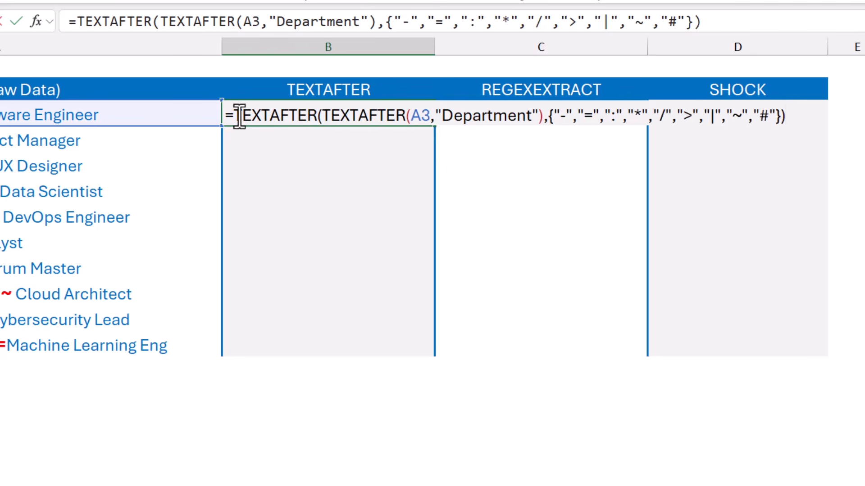
text(Tr)
text(i)
key(Tab)
Step: Replace the A3 reference in B3's formula with the range A3:A12, close the TRIM function and enter the formula
click(458, 115)
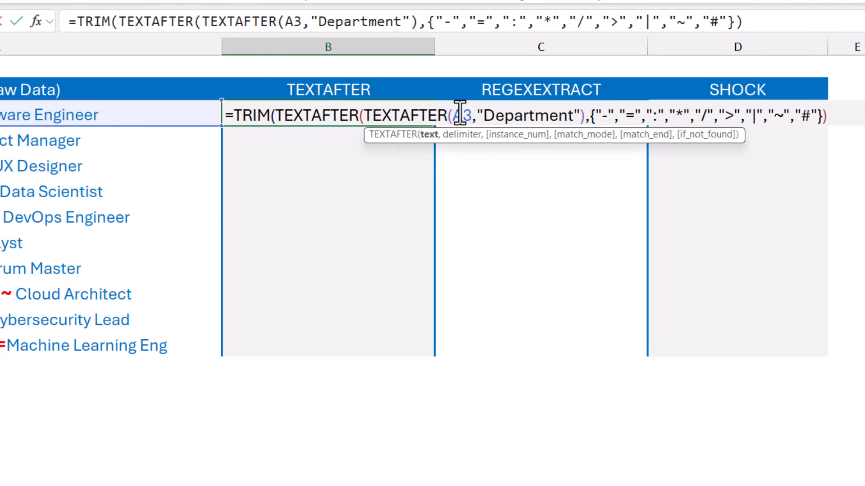
double_click(720, 116)
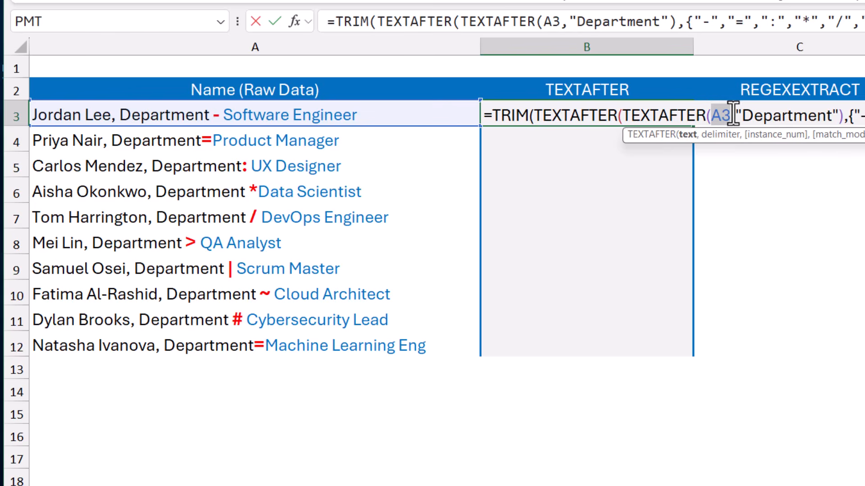
drag(338, 120, 301, 336)
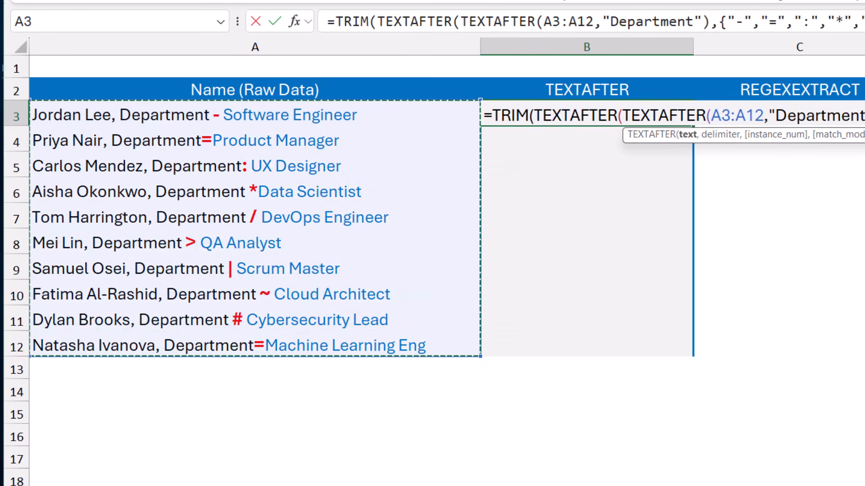
click(862, 115)
text())
key(Return)
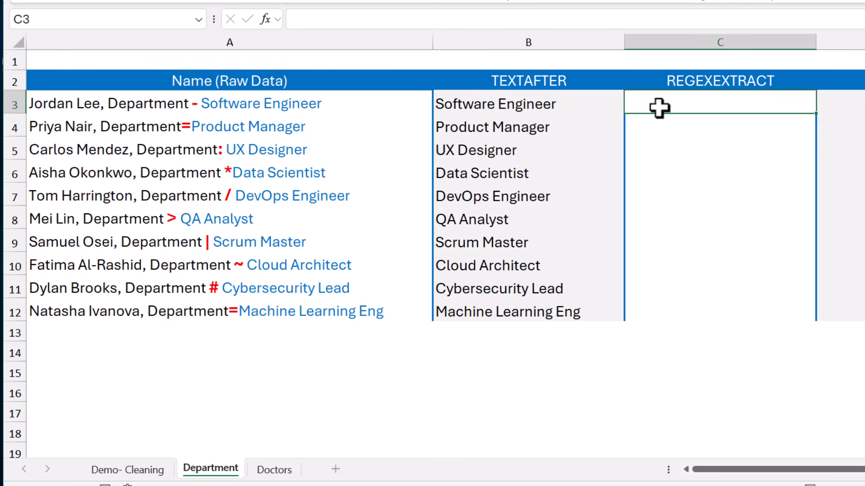
Step: In C3, enter =TRIM(REGEXEXTRACT(A3:A12,"(?<=Department[-=:* /|~#>]{1,3})\w.*")) to extract the job titles
text(=REGEXEXTRACT()
click(313, 108)
drag(313, 109, 310, 305)
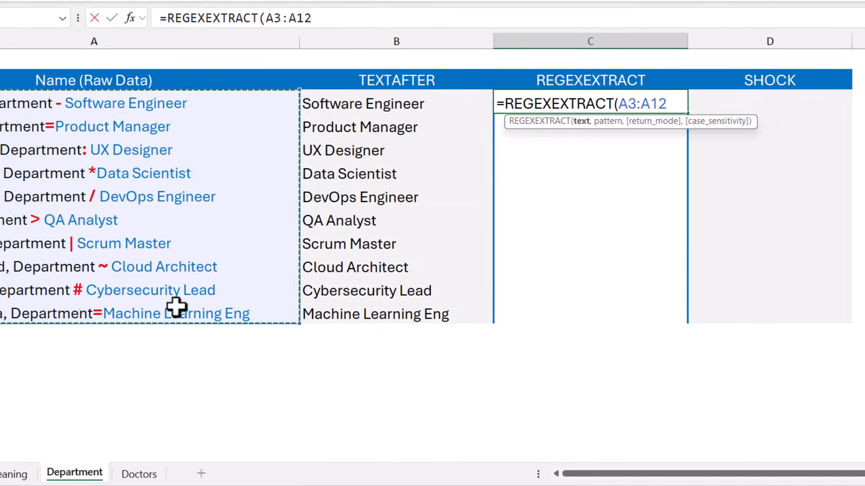
text(,)
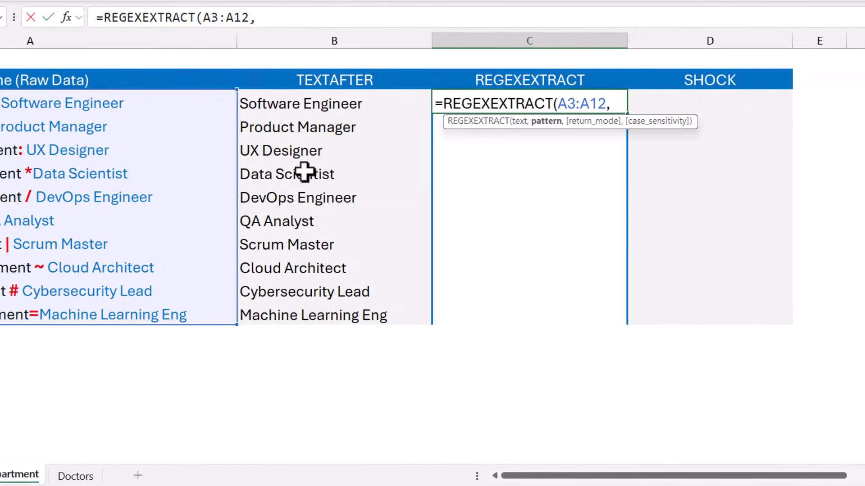
scroll(812, 444, right, 2)
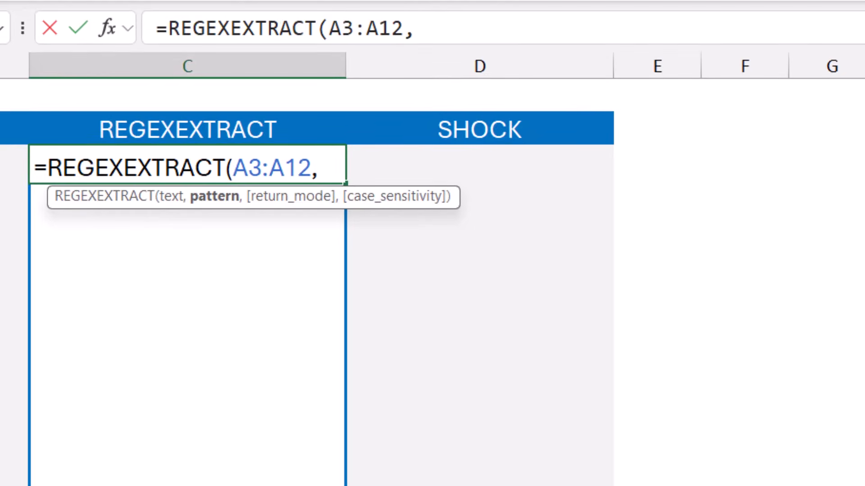
text(,"(?<=Department[-=:* /|~#>]{1,3})\w.*")
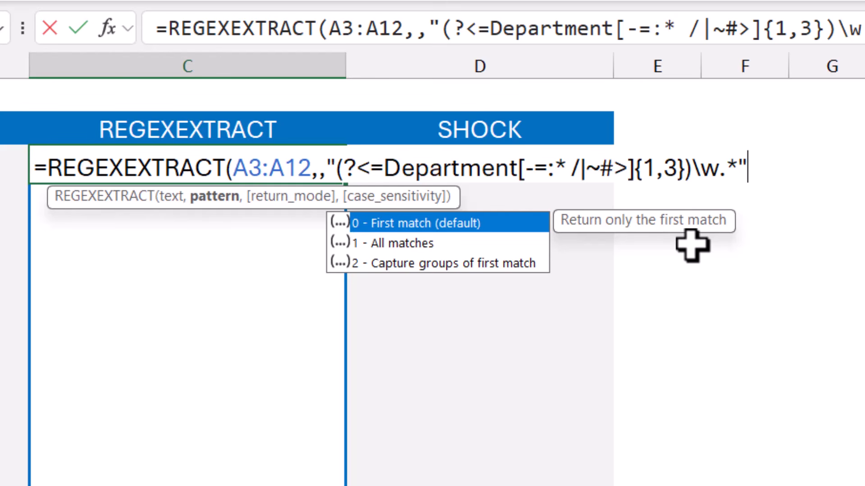
text())
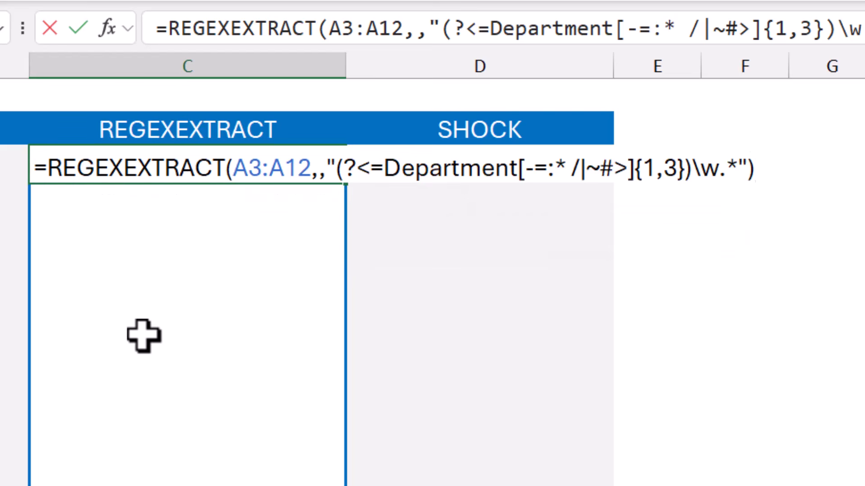
click(47, 169)
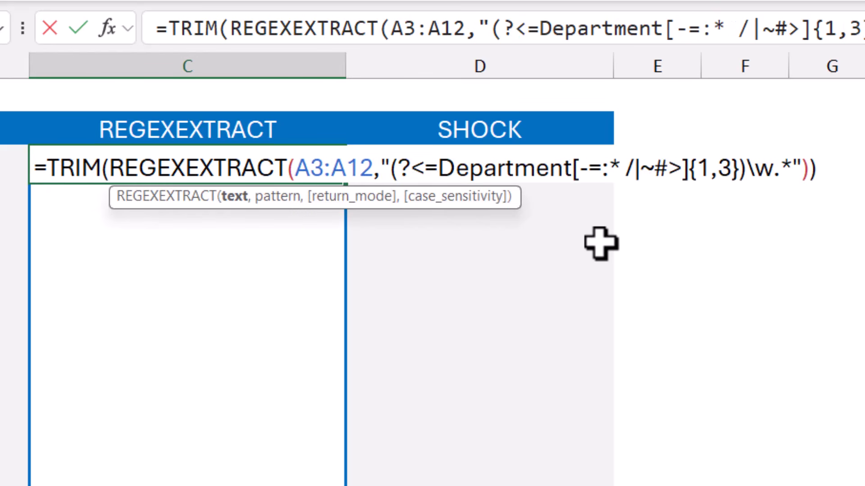
key(Return)
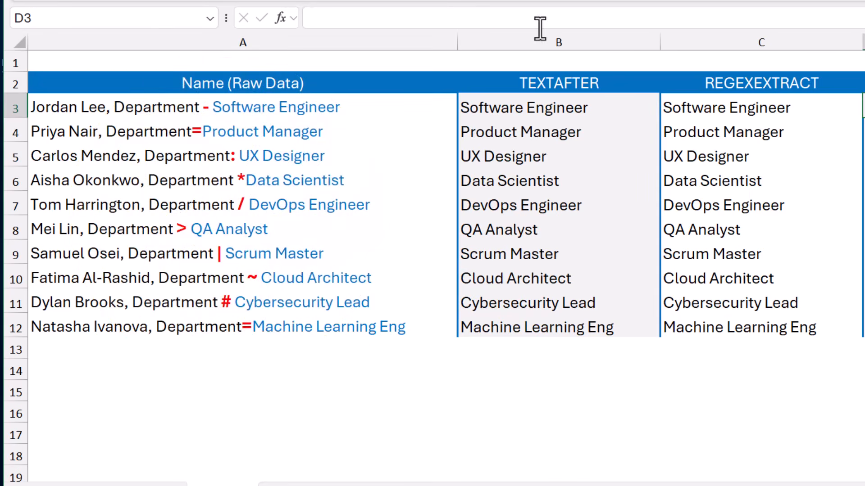
Step: In D3, enter =COPILOT("I want to extract the Employee Title available in Column A and follows the text “Department” and some symbols afterwards. Remove unwanted spaces",A3:A12)
click(550, 30)
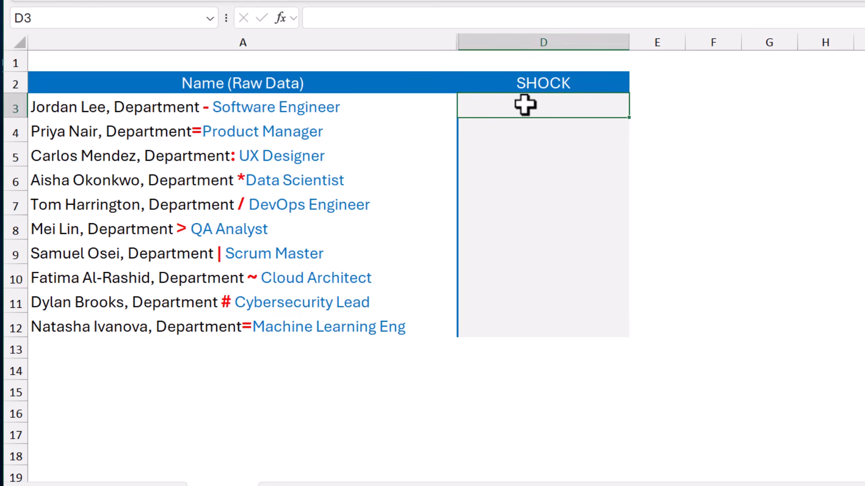
text(=COPILOT()
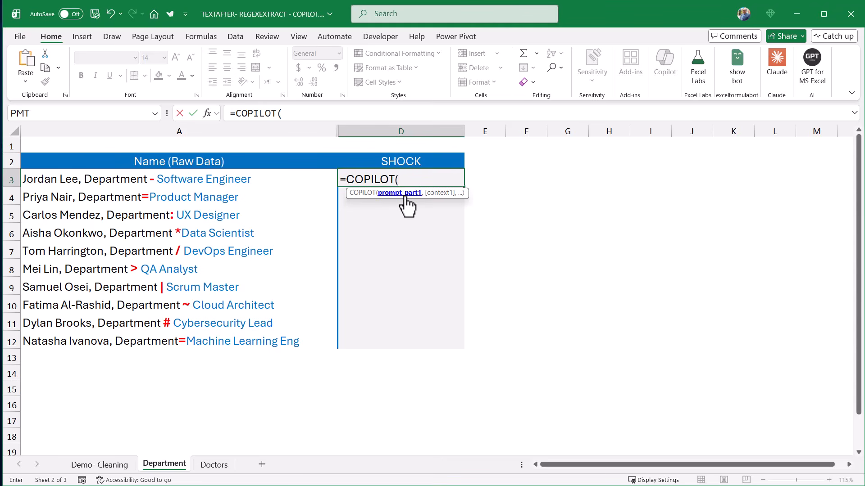
text("I want to extract the Employee Title available in Column A and follows the text "Department" and some symbols afterwards. Remove unwanted spaces")
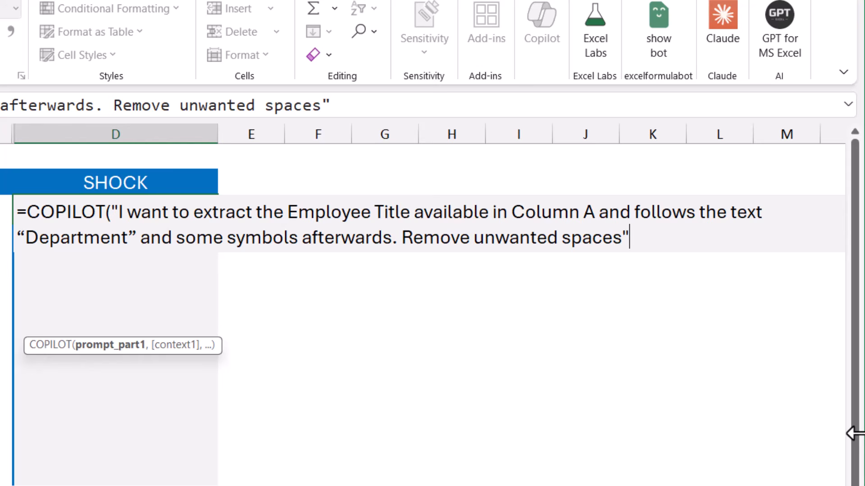
text(,)
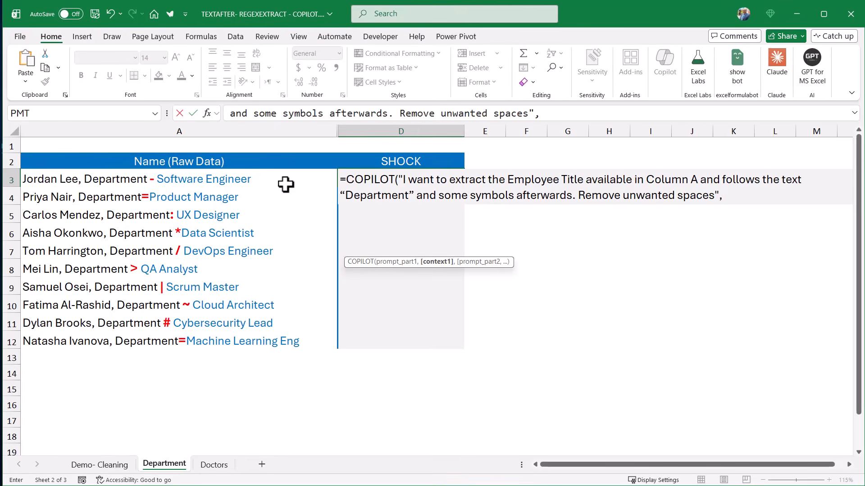
drag(286, 184, 270, 348)
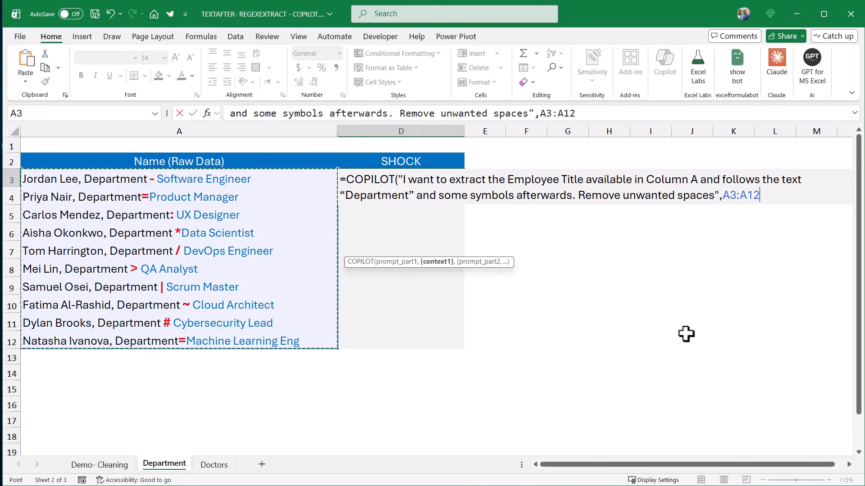
text())
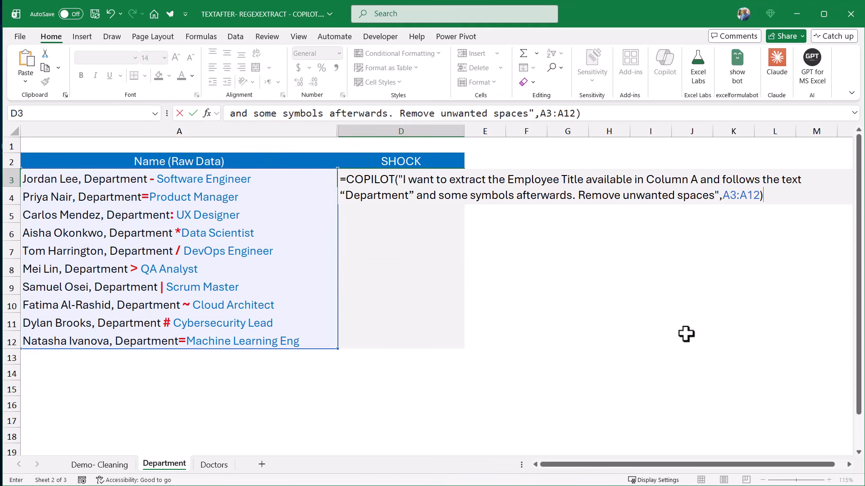
key(Return)
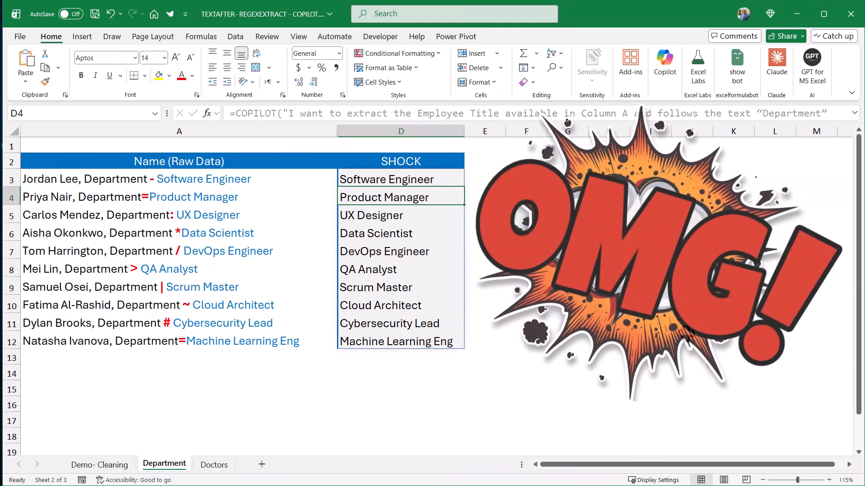